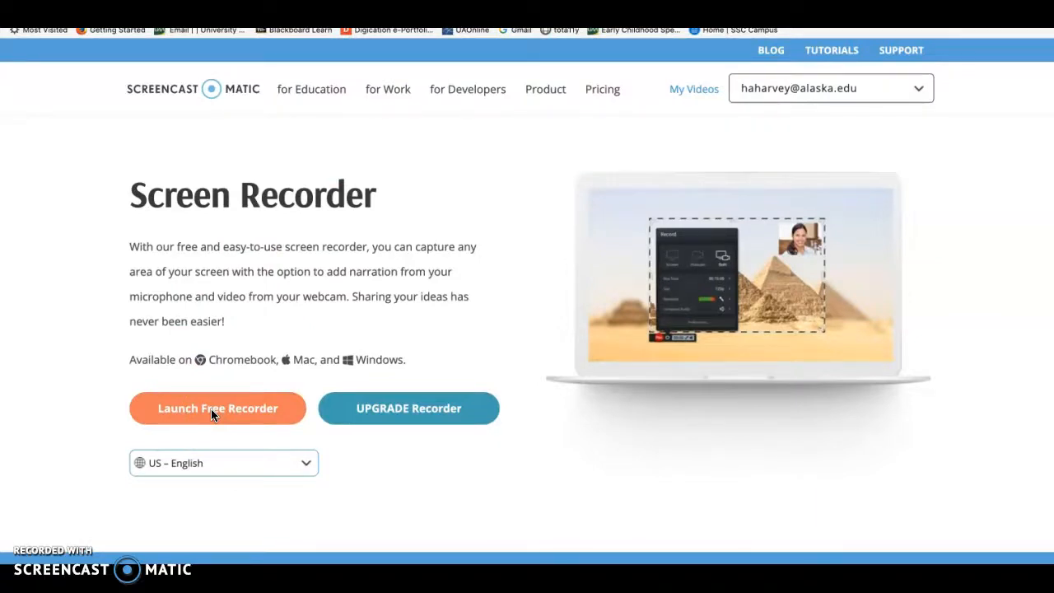
- Switch to PowerPoint, open the recent presentation "Nov 2019 PhD Brown Bag" and dismiss the run-time error
left_click(71, 546)
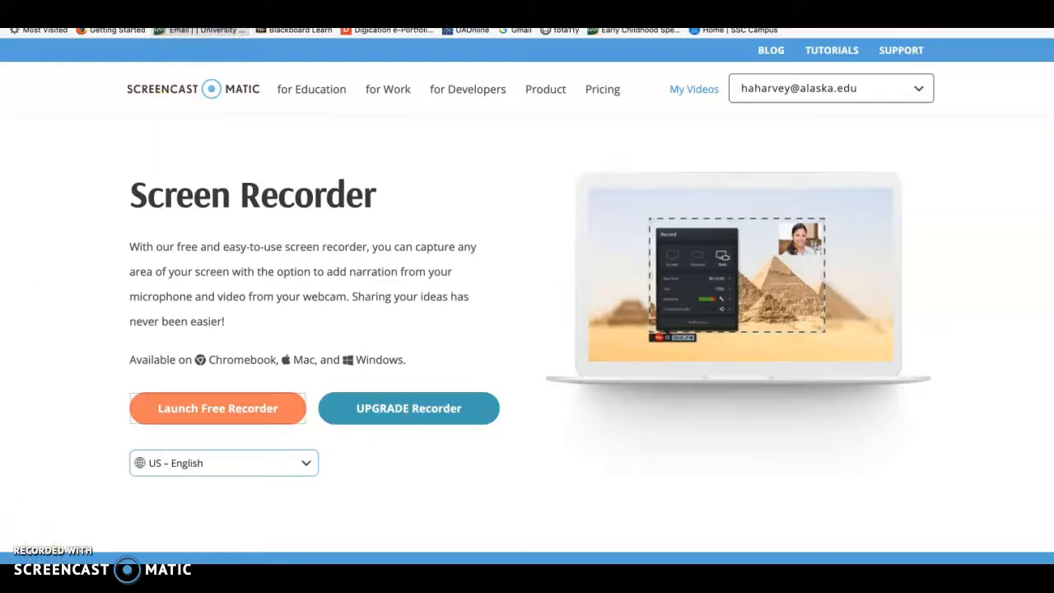
left_click_drag(264, 28, 248, 26)
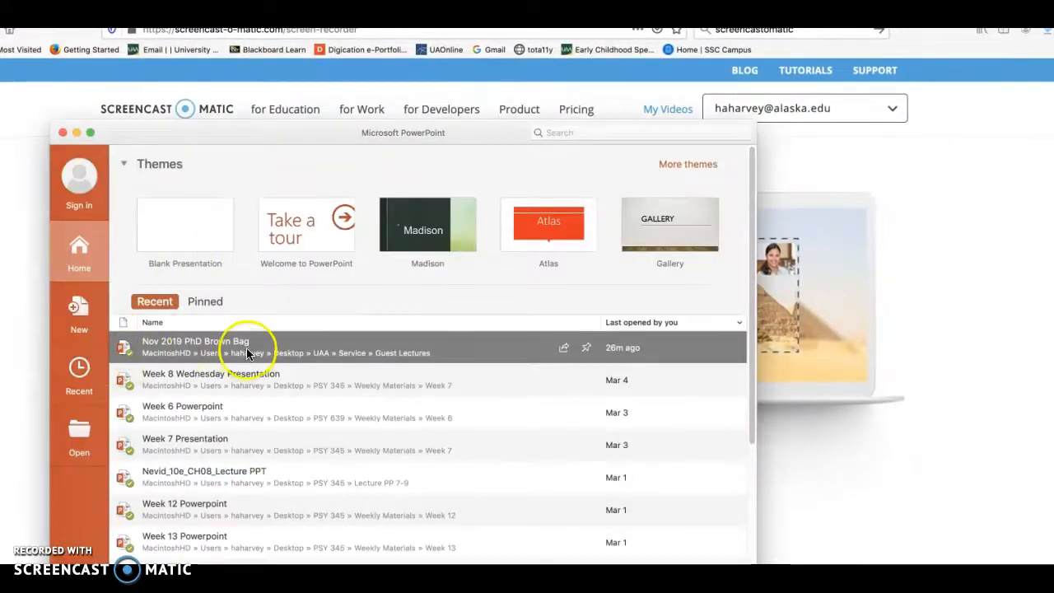
double_click(245, 353)
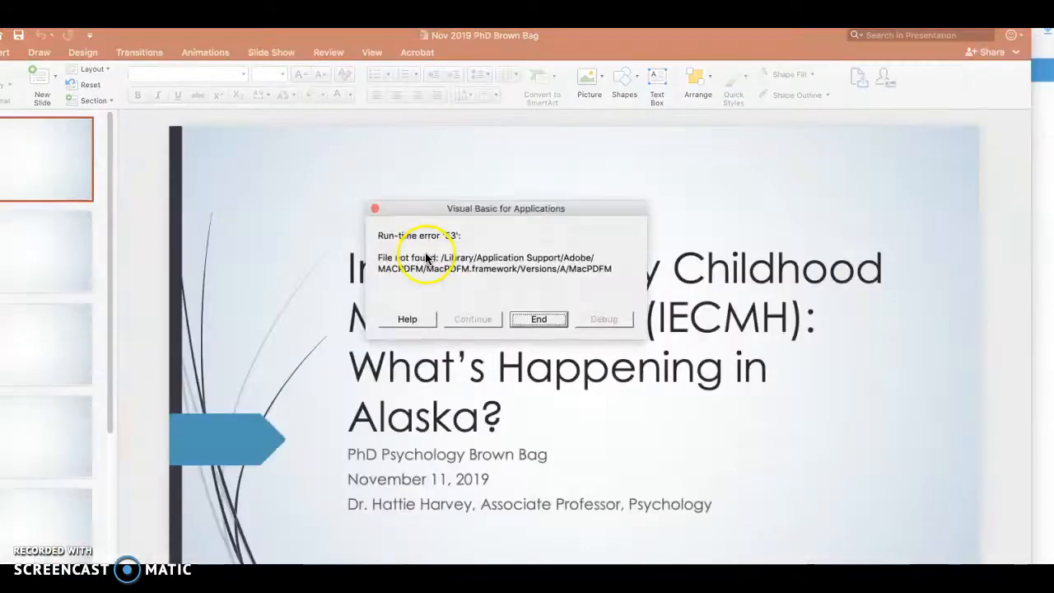
left_click(539, 320)
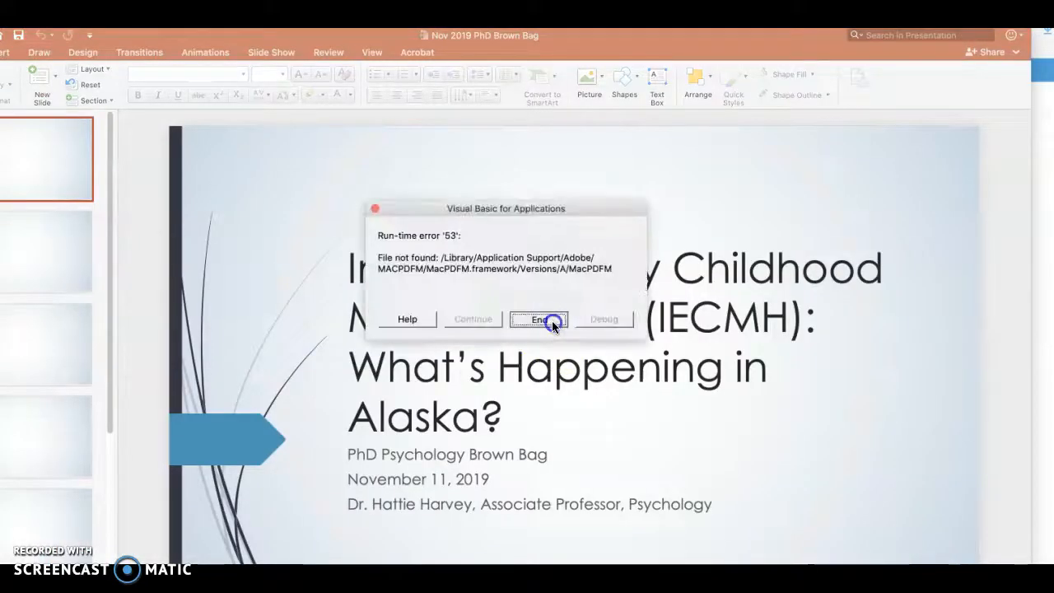
left_click(551, 320)
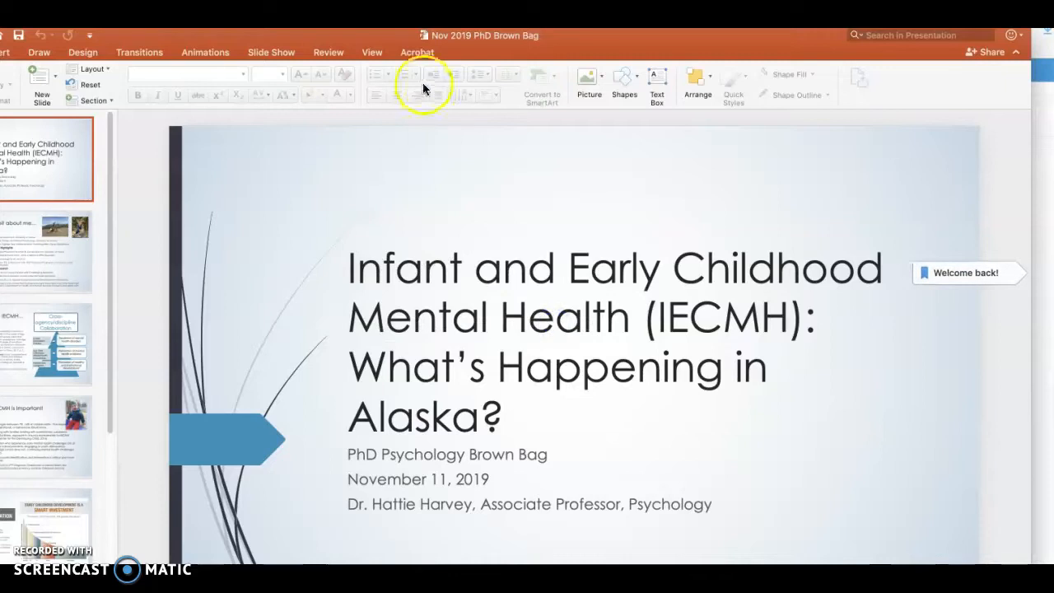
- Play the slide show from the "Defining IECMH…" slide, advance through its first two animations, and exit the show
left_click(88, 265)
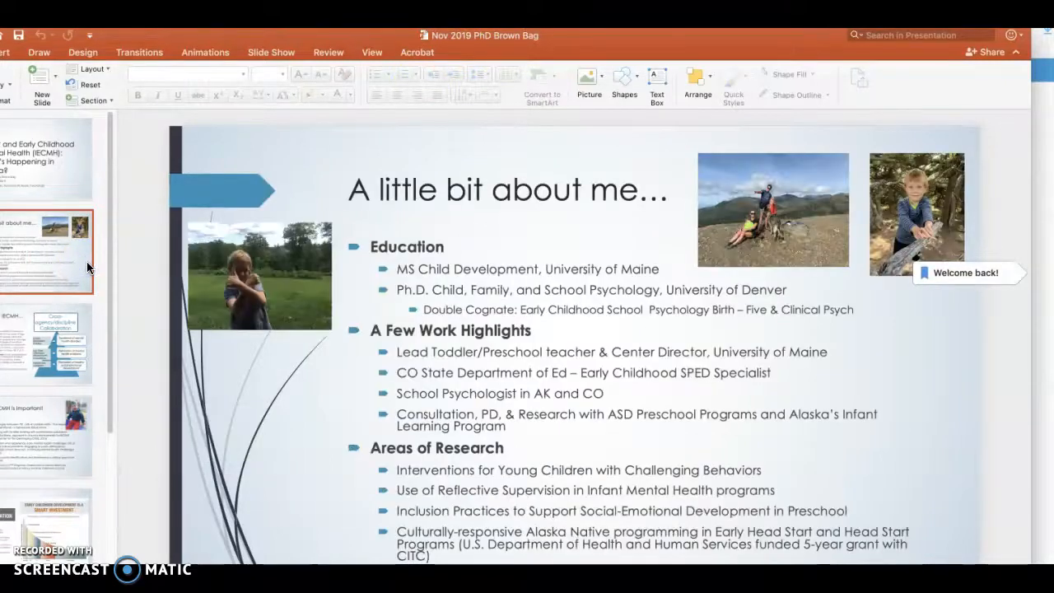
key("Down")
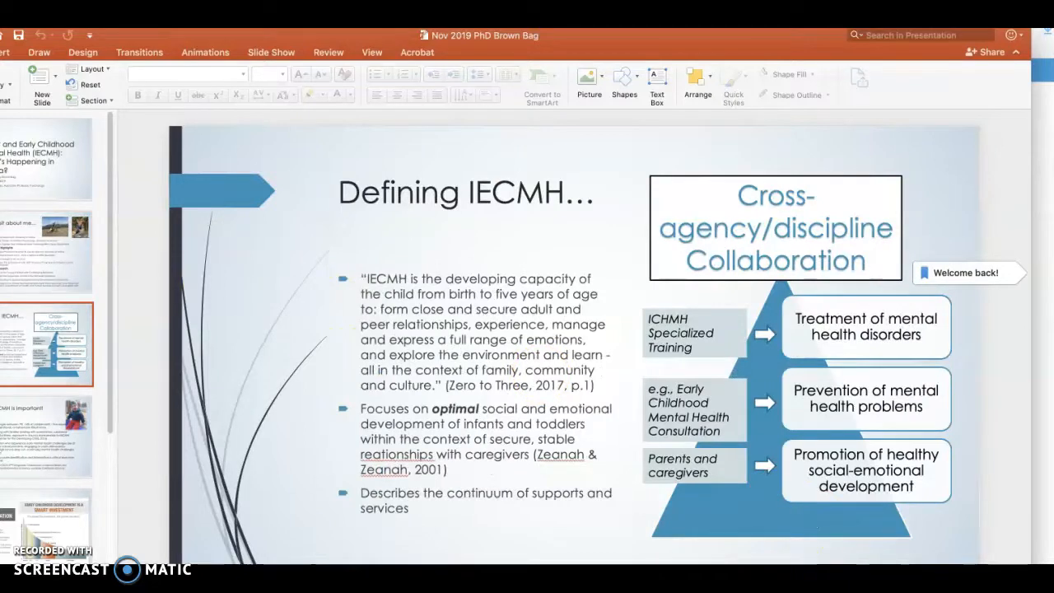
key("super+Return")
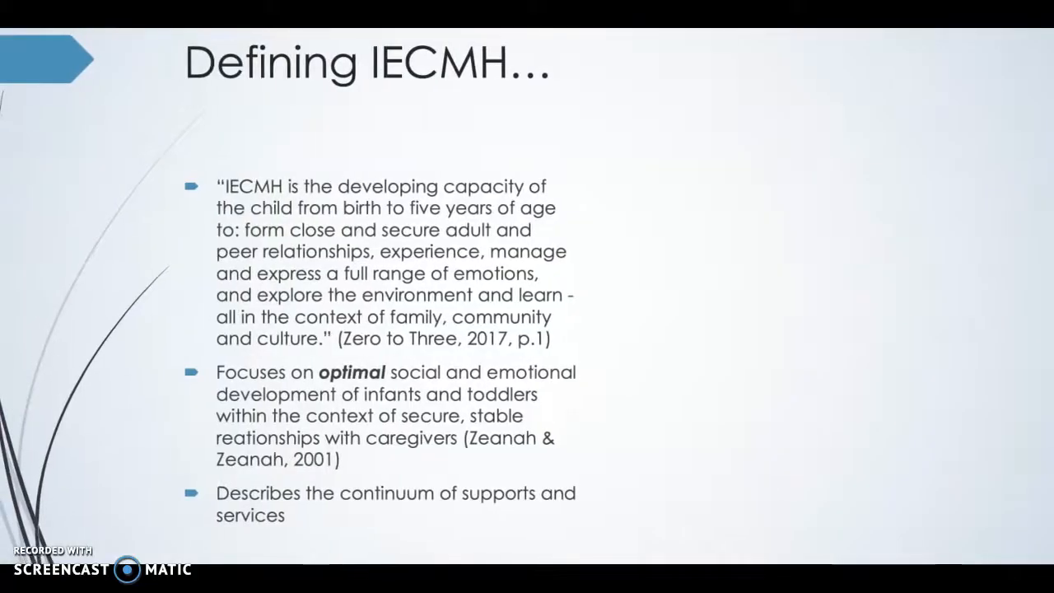
key("Right")
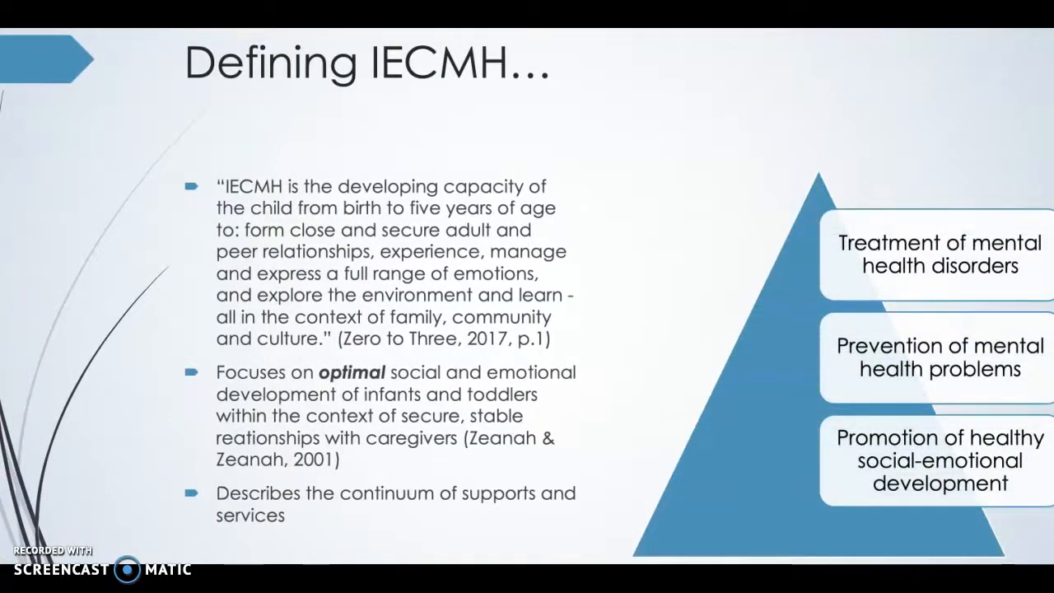
key("Right")
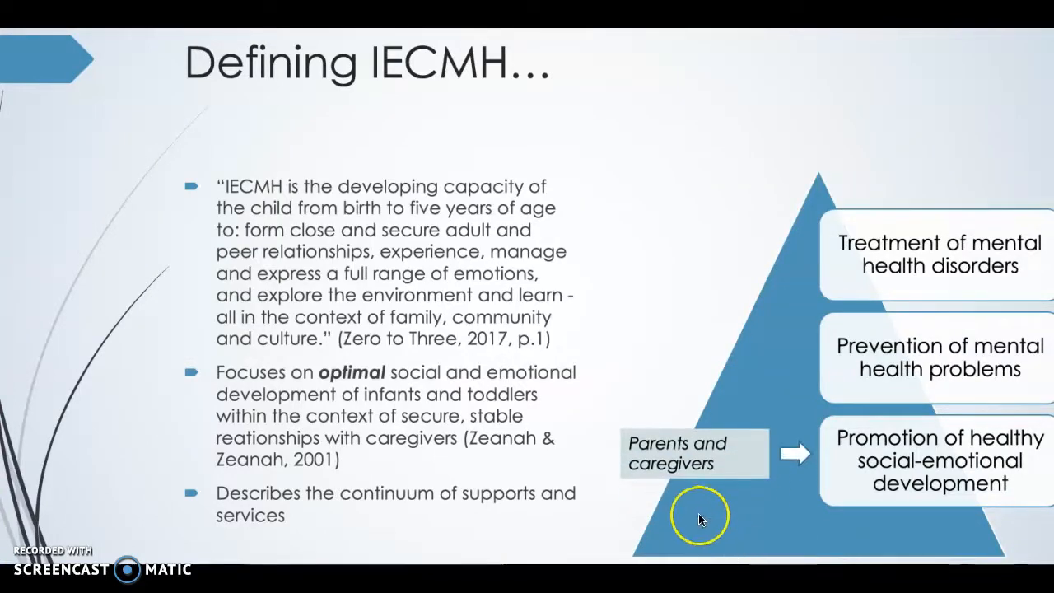
key("Escape")
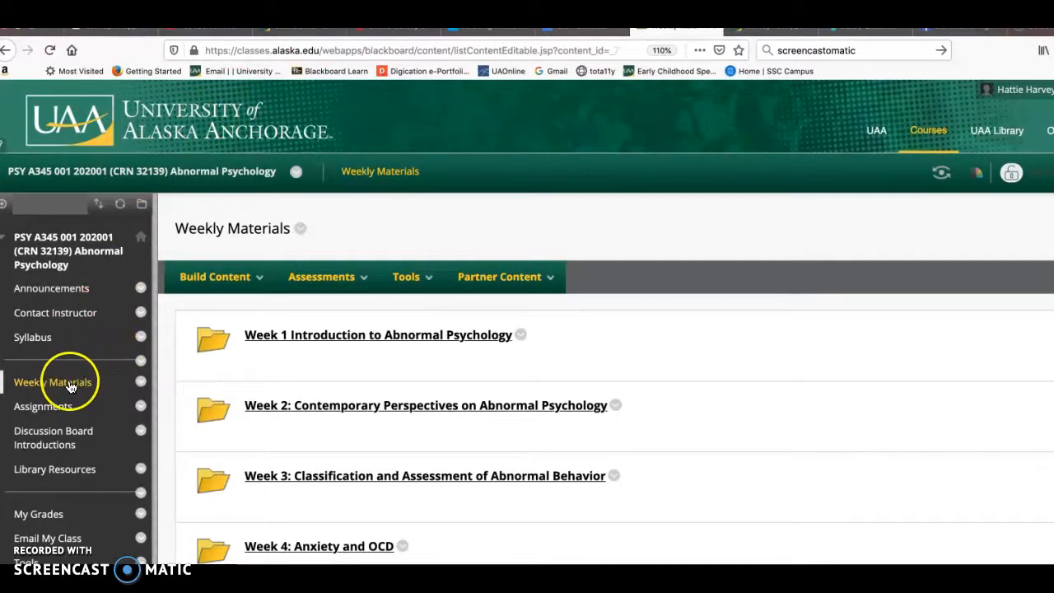
- In Blackboard, open the Abnormal Psychology course's Assignments area and look through its folders
scroll(41, 457, "down", 2)
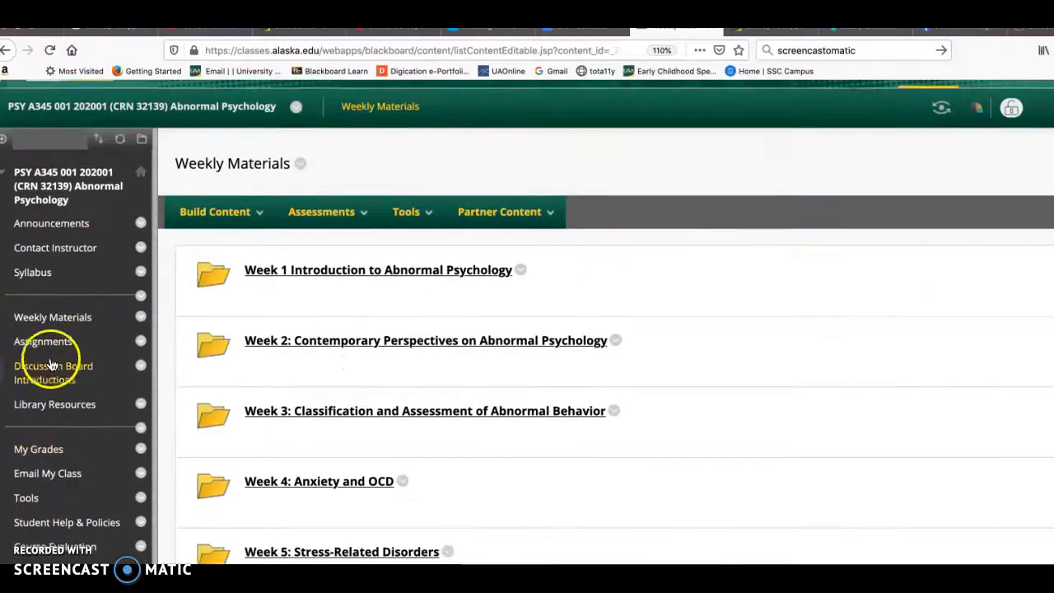
left_click(51, 346)
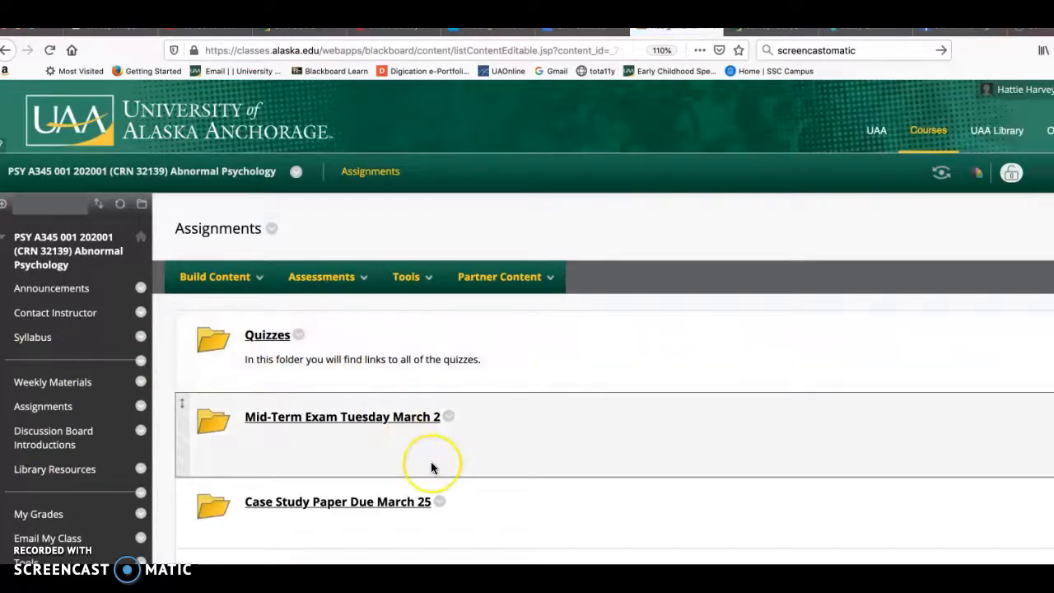
scroll(432, 467, "down", 2)
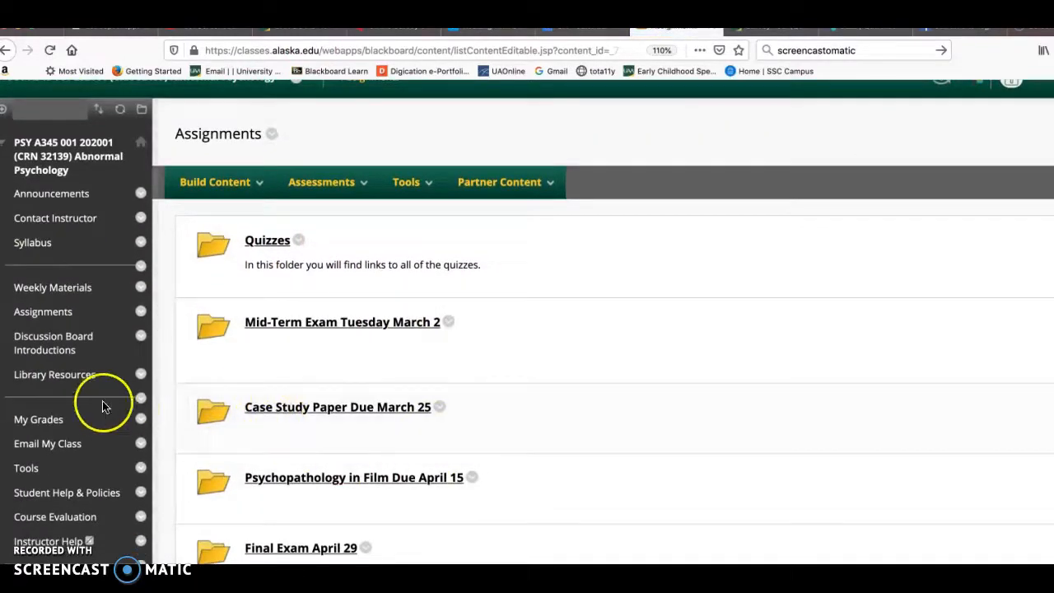
scroll(102, 375, "up", 1)
scroll(102, 375, "down", 1)
scroll(102, 375, "up", 2)
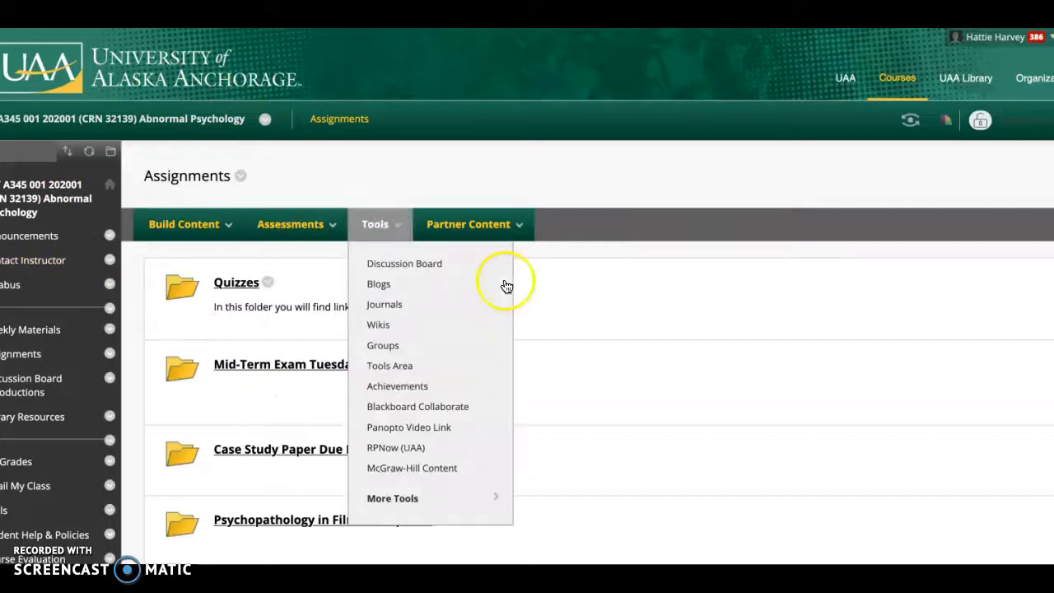
- Open the EDSE A607 course "Foundations for Infant and Toddler Social Emotional Health and Development" from the course list
left_click(894, 78)
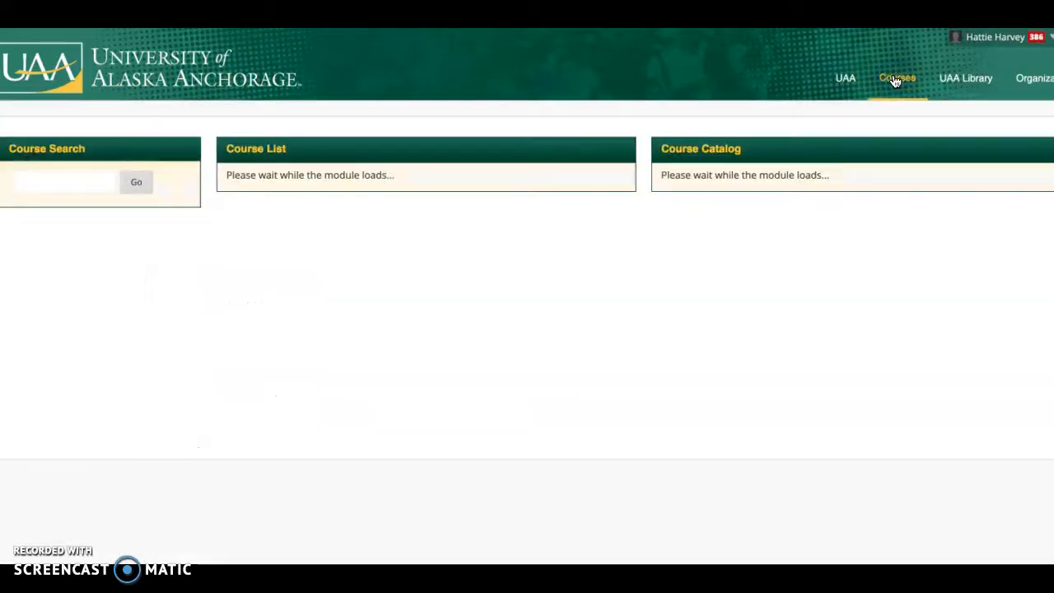
scroll(432, 445, "down", 4)
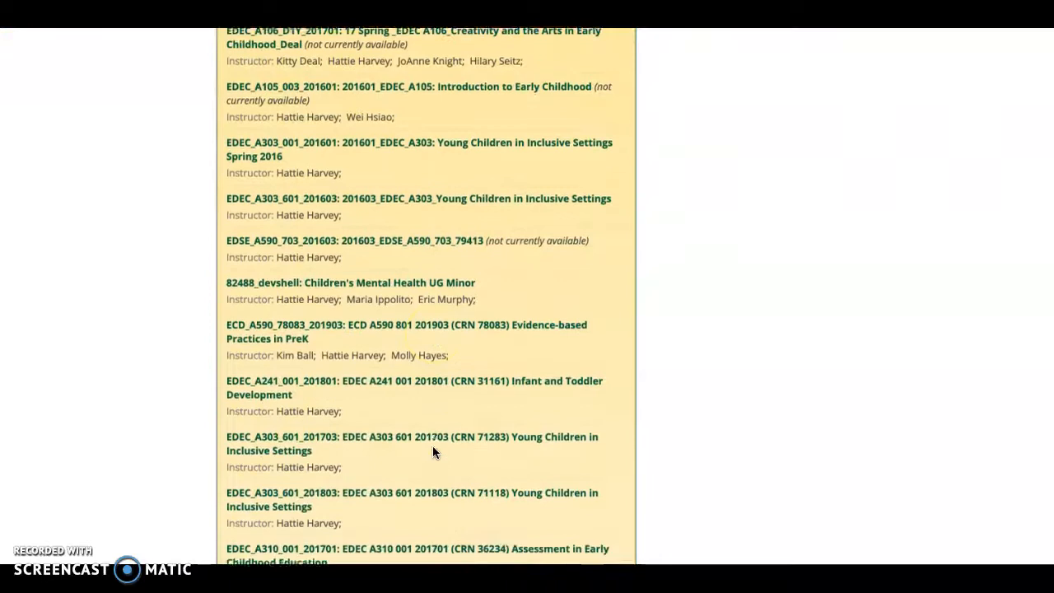
scroll(434, 453, "down", 10)
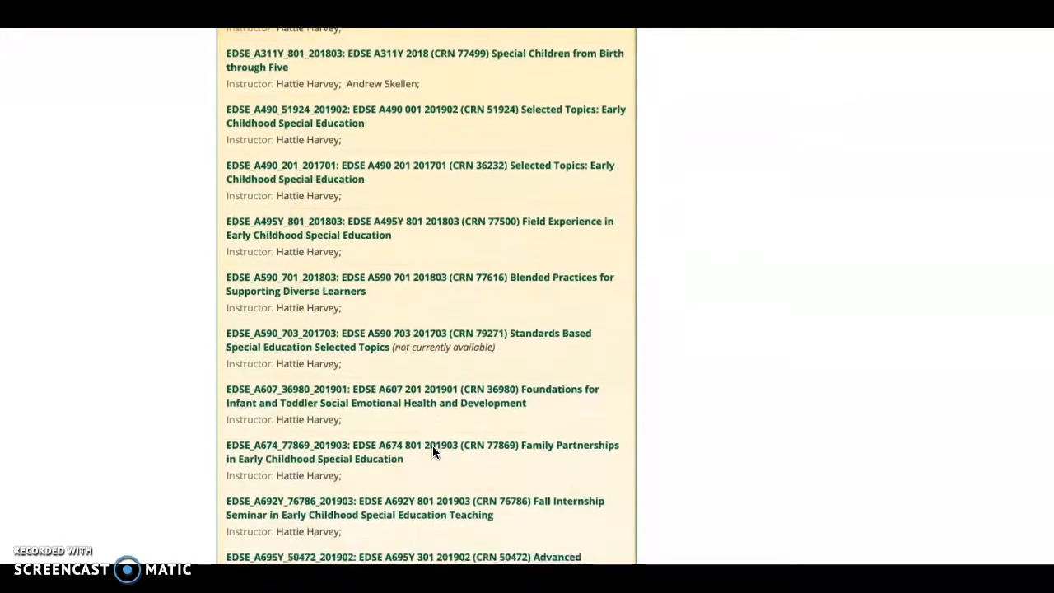
scroll(433, 446, "up", 2)
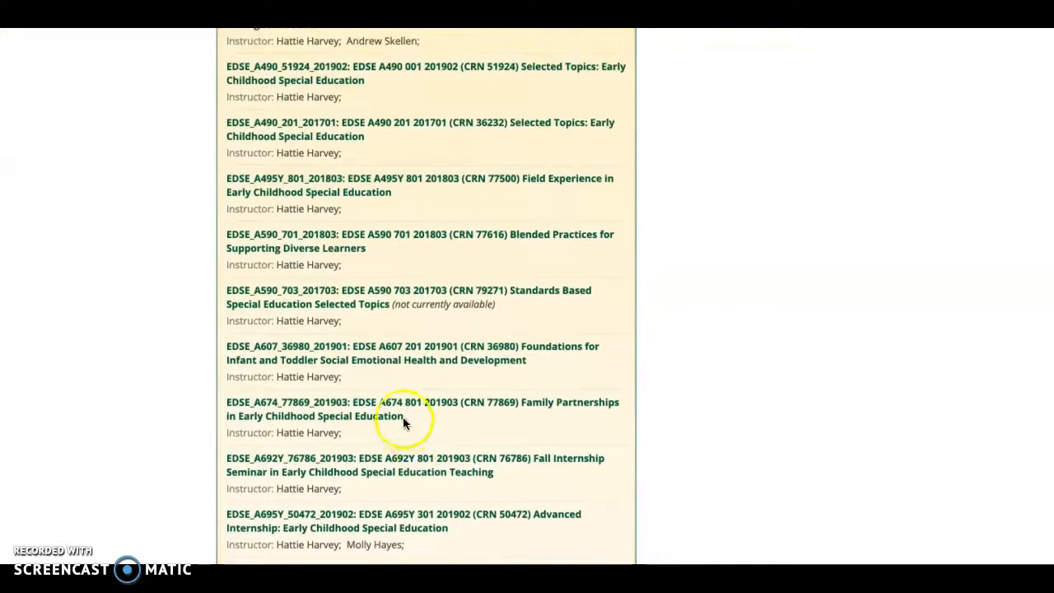
scroll(405, 433, "up", 1)
scroll(404, 432, "down", 4)
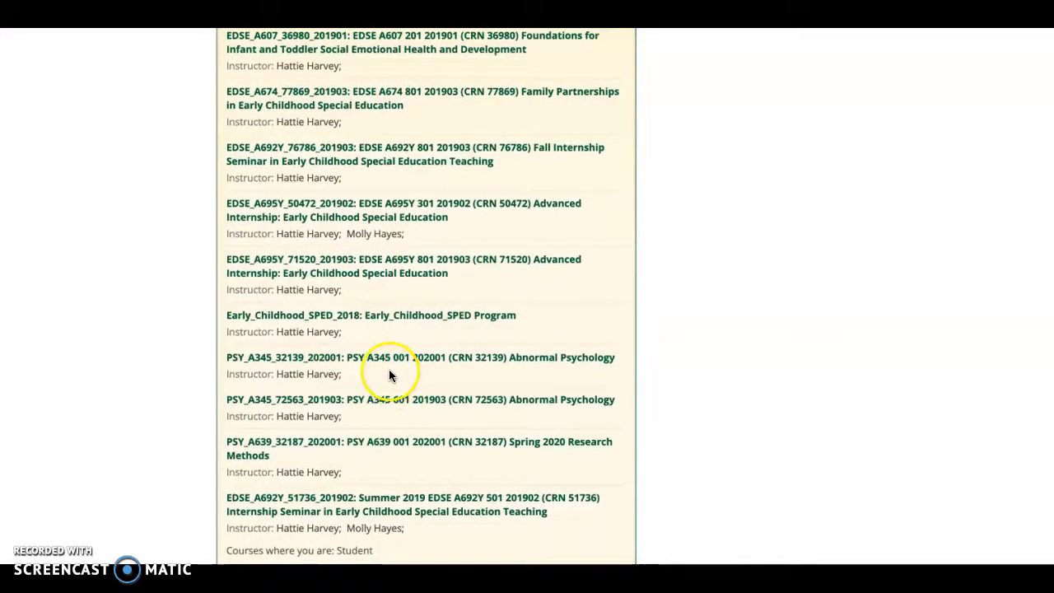
scroll(432, 266, "up", 3)
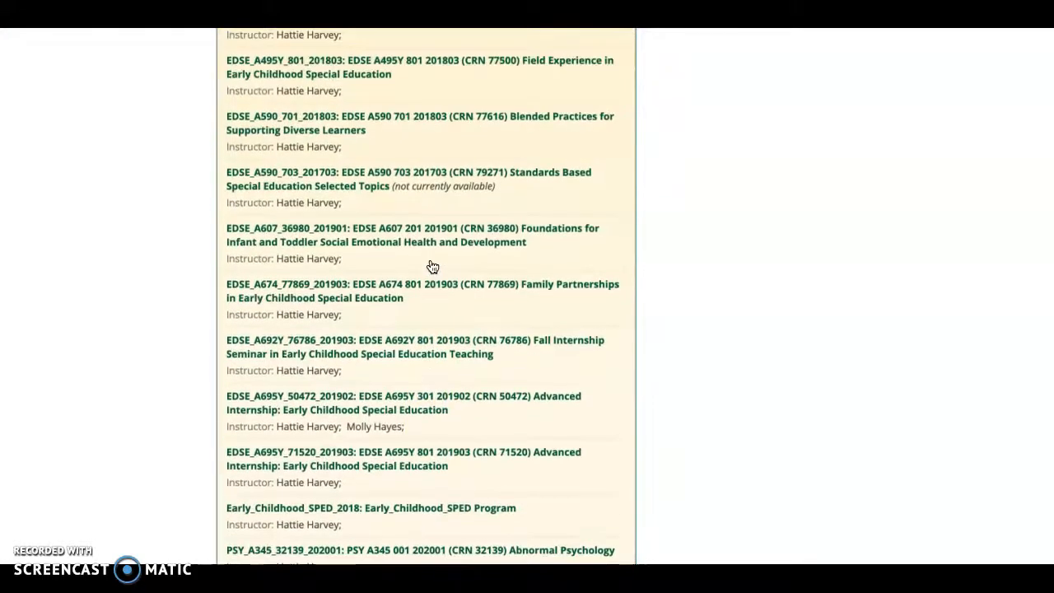
left_click(396, 230)
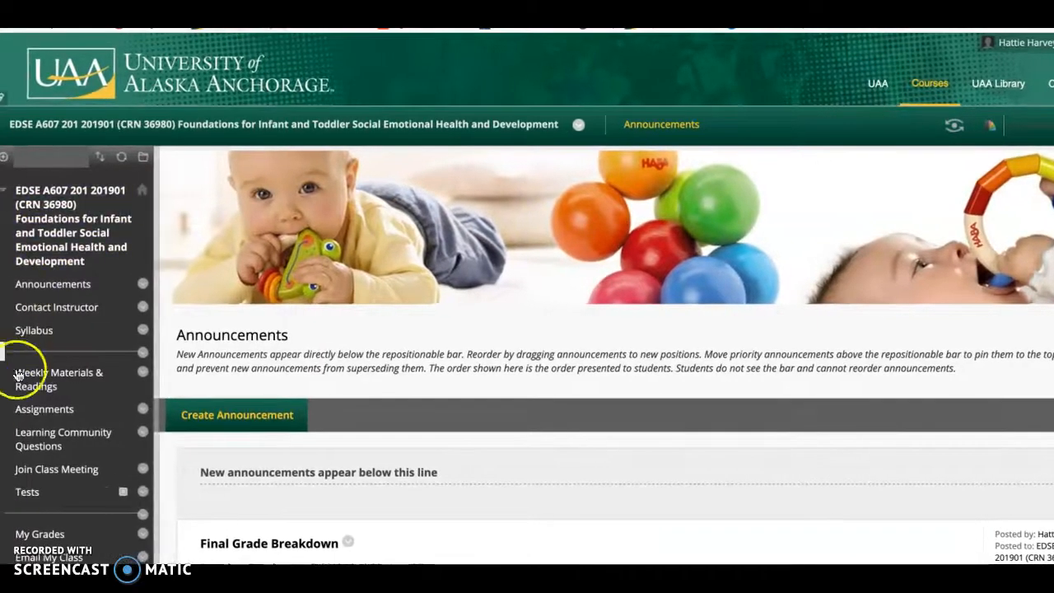
- Start creating a new content item in the course's Weekly Materials & Readings area
left_click(45, 379)
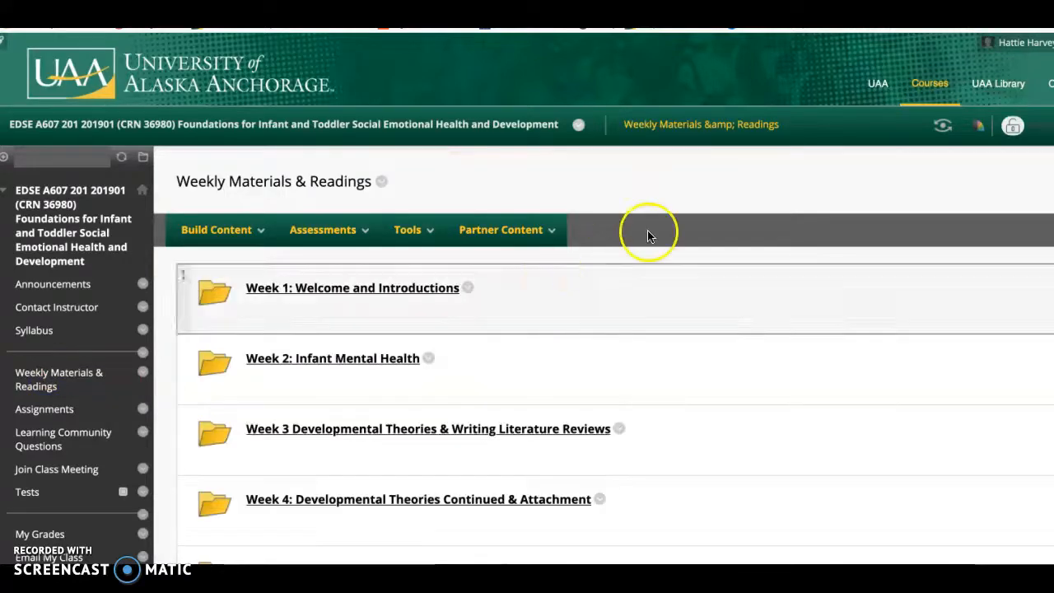
left_click(410, 230)
left_click(358, 237)
left_click(250, 234)
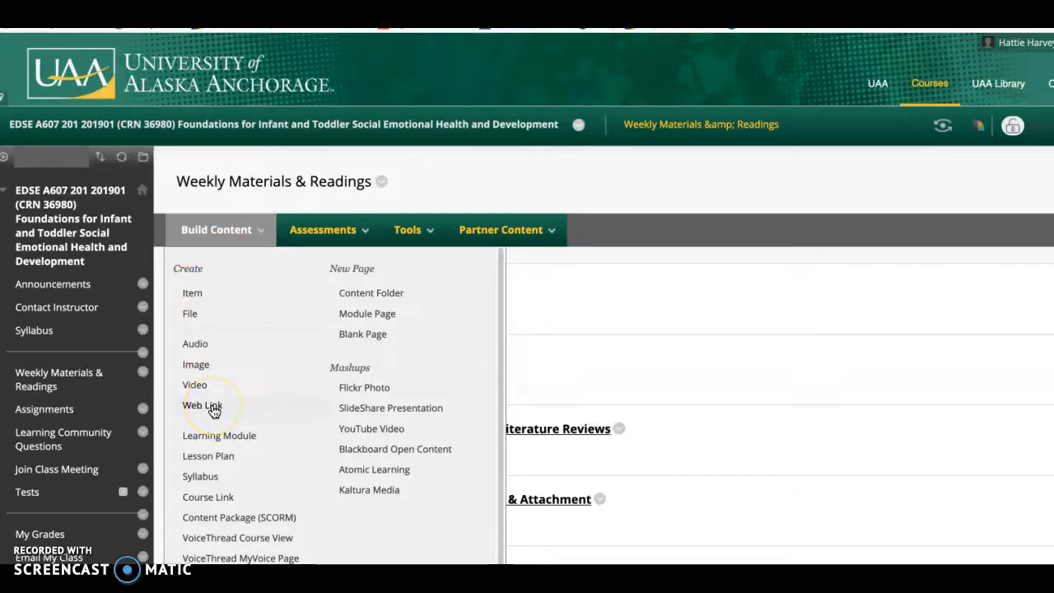
left_click(194, 293)
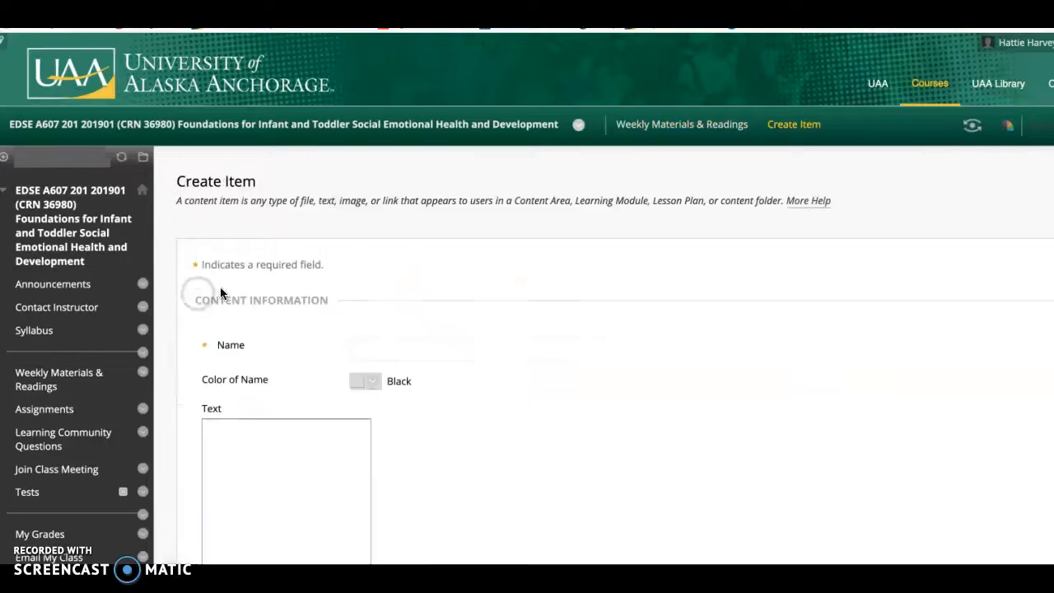
- Name the new content item "Video"
scroll(757, 304, "down", 1)
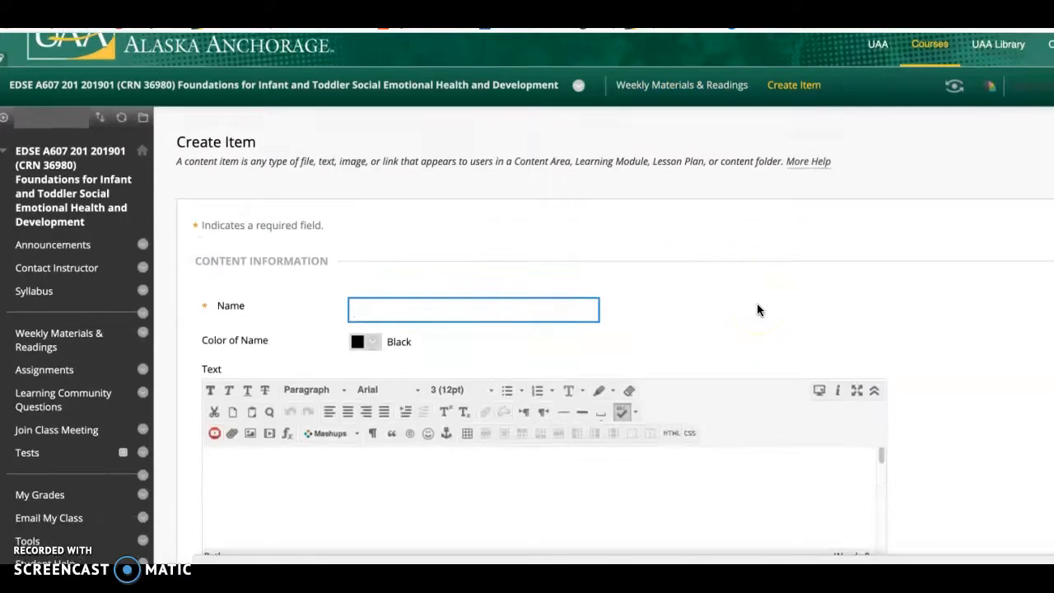
scroll(757, 309, "down", 1)
type("Video")
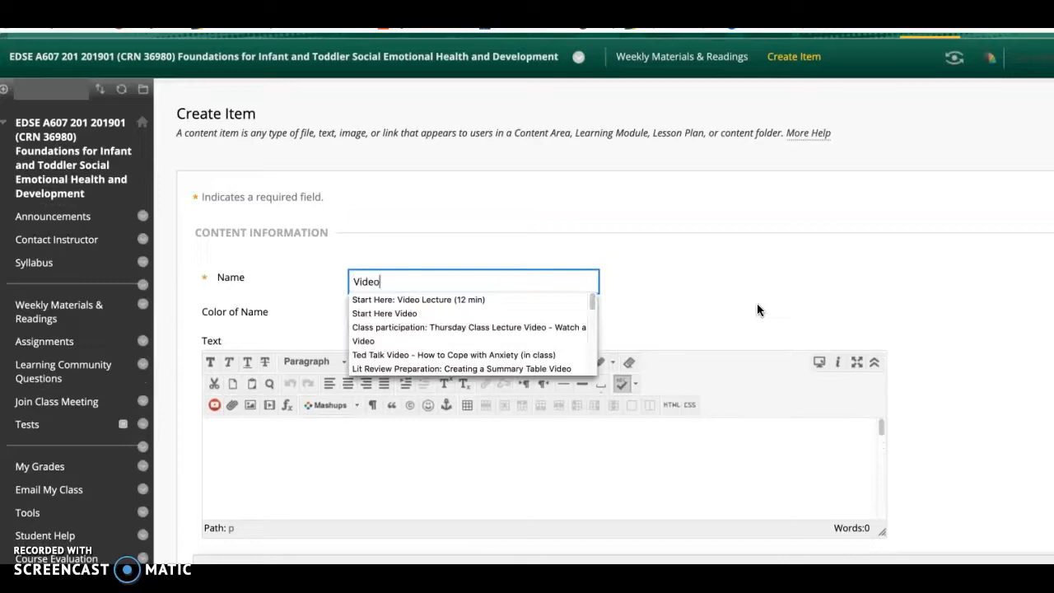
left_click(897, 292)
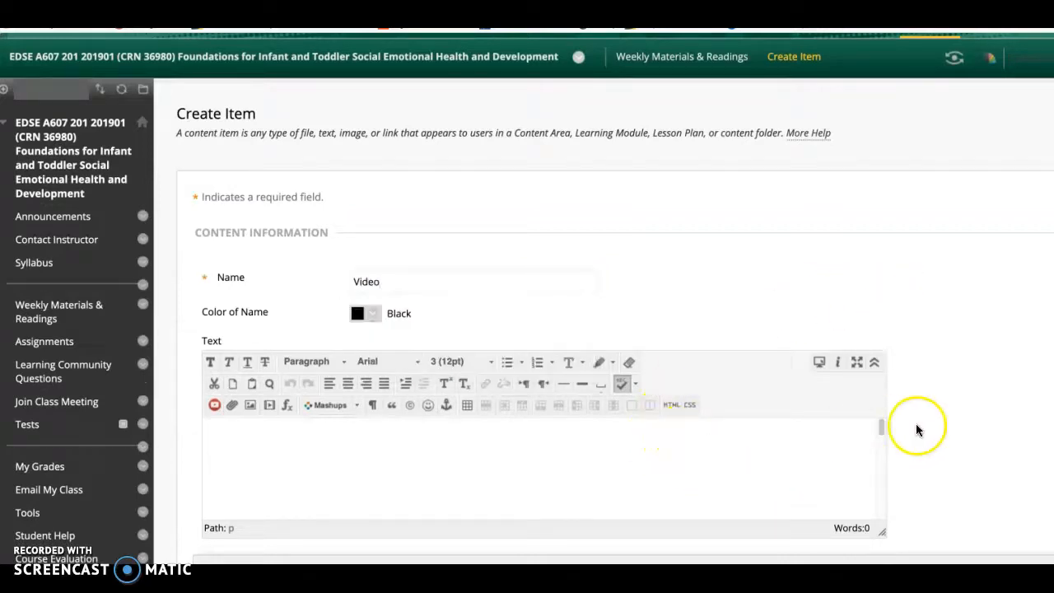
scroll(917, 430, "down", 1)
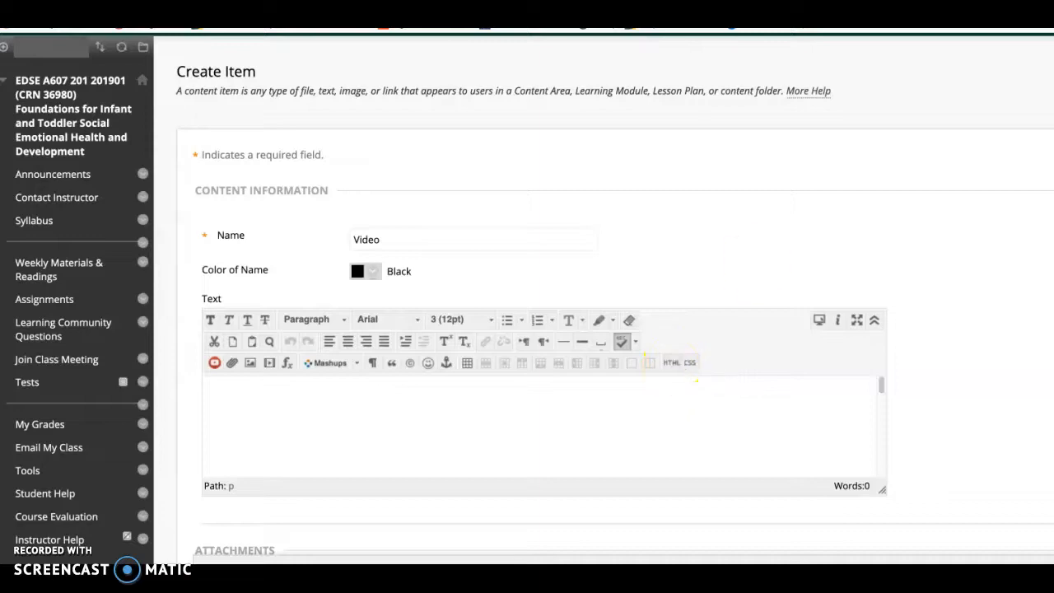
- Open YouTube in a new browser tab and go to the account's own uploaded videos
key("super+t")
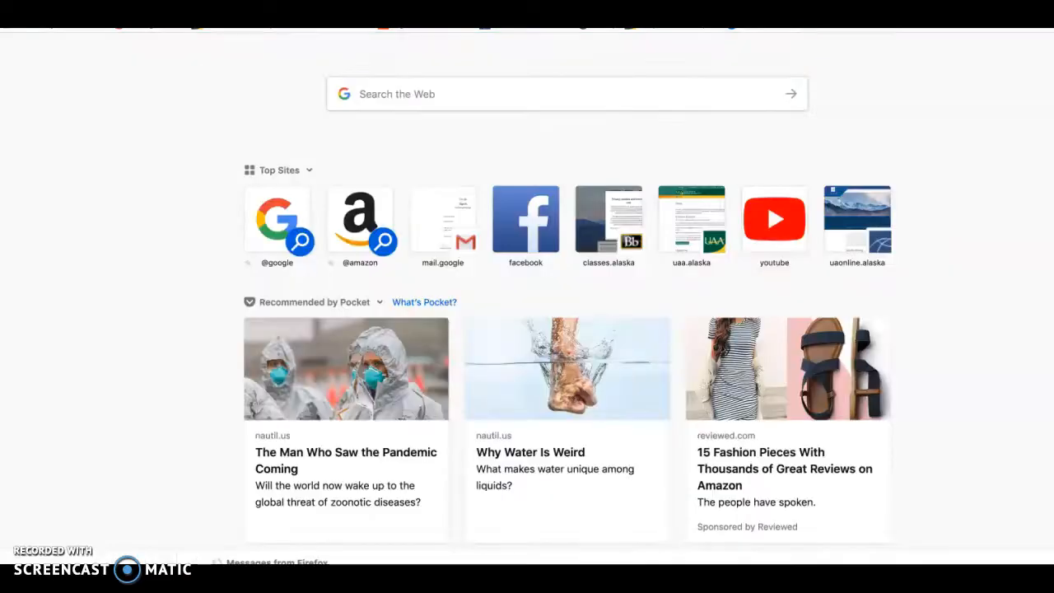
type("youtu")
key("Return")
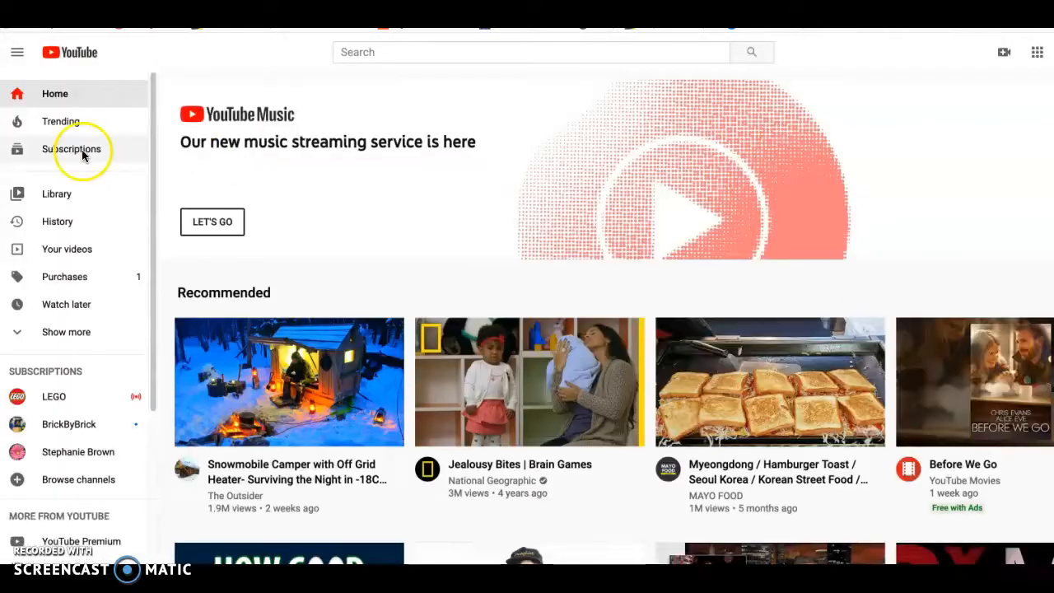
left_click(67, 250)
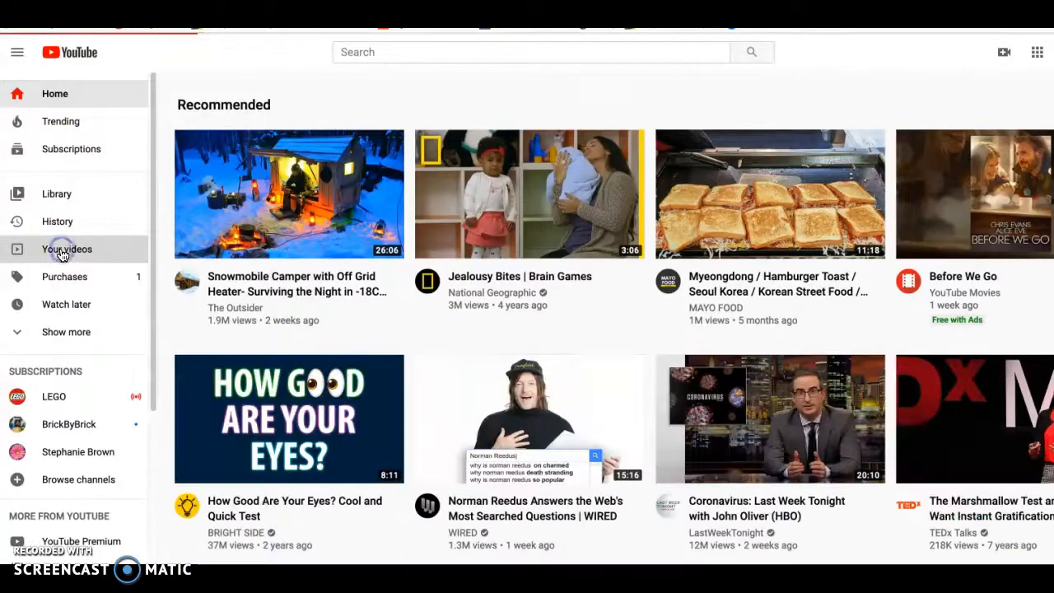
- Open the uploaded video "How to upload your TPBA3 revised observation guidelines" and bring its sharing options into view
scroll(609, 378, "down", 3)
scroll(609, 385, "down", 2)
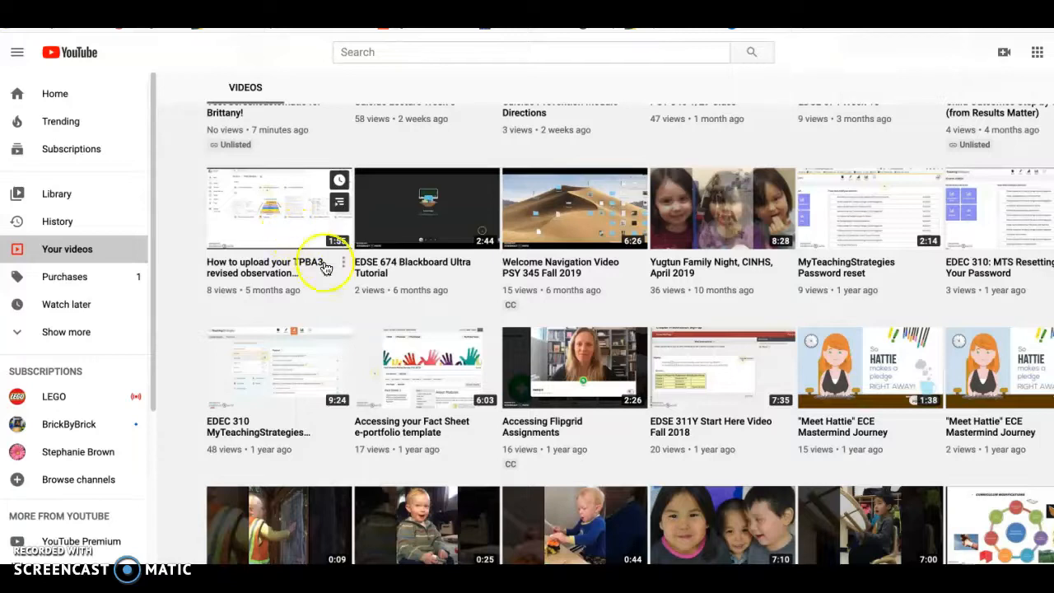
scroll(329, 325, "up", 1)
left_click(267, 230)
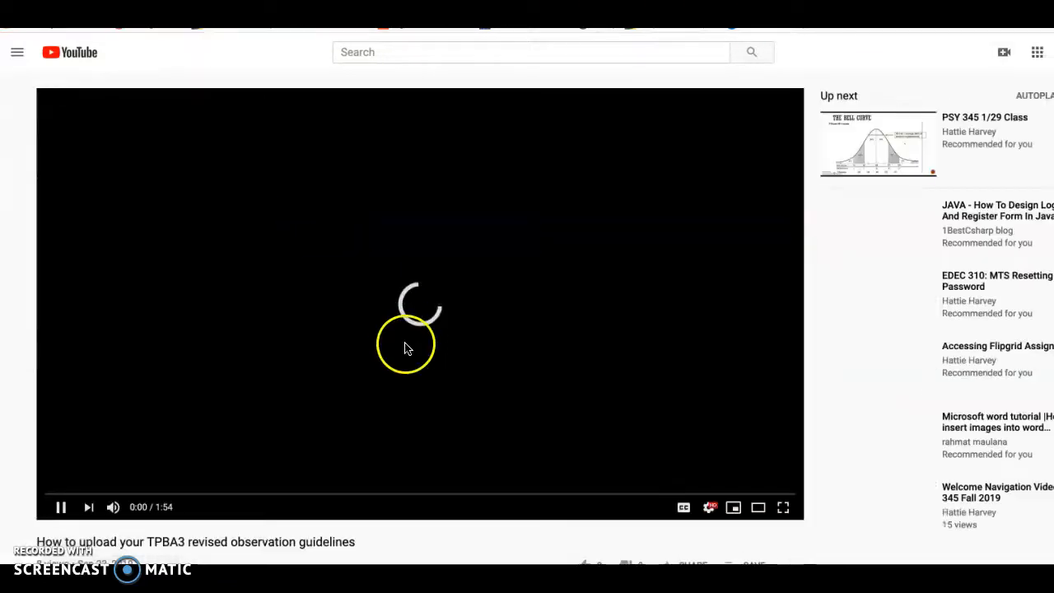
scroll(543, 535, "down", 1)
scroll(543, 539, "down", 1)
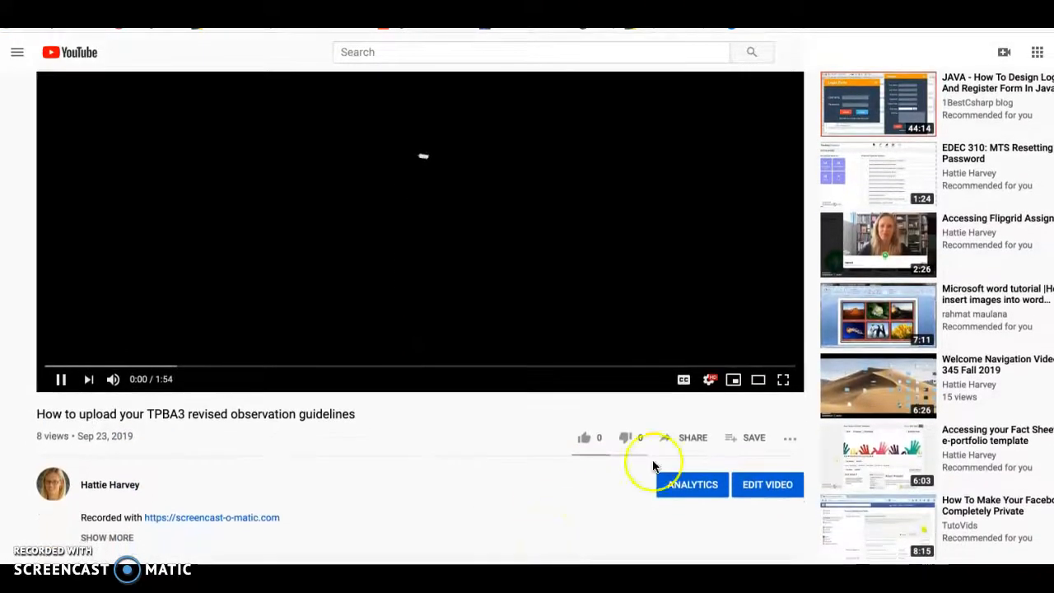
- Pause the YouTube video, open its embed sharing option and copy the complete iframe embed code
left_click(690, 440)
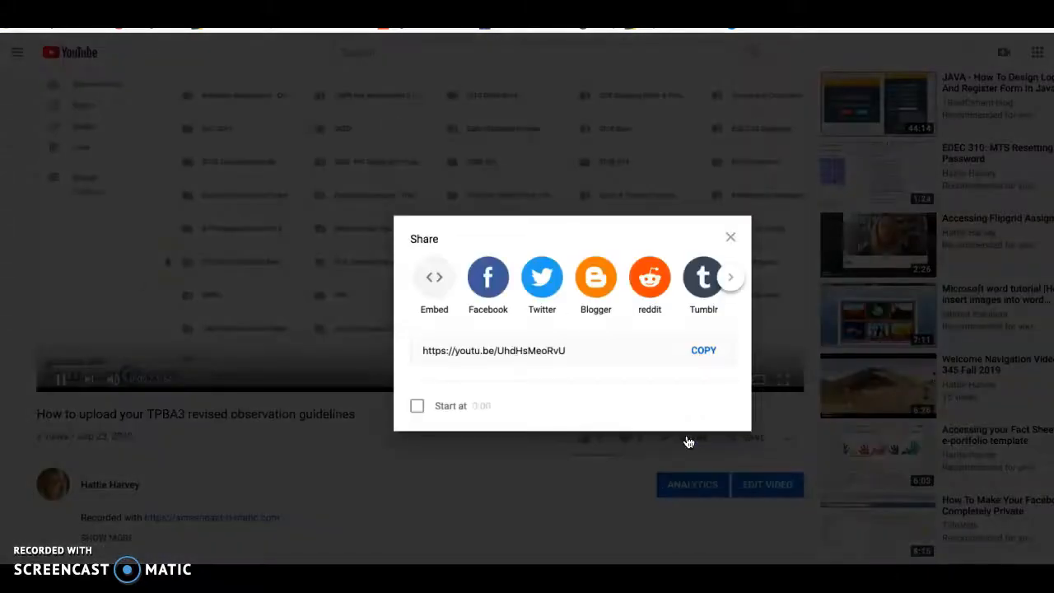
left_click(290, 432)
left_click(65, 381)
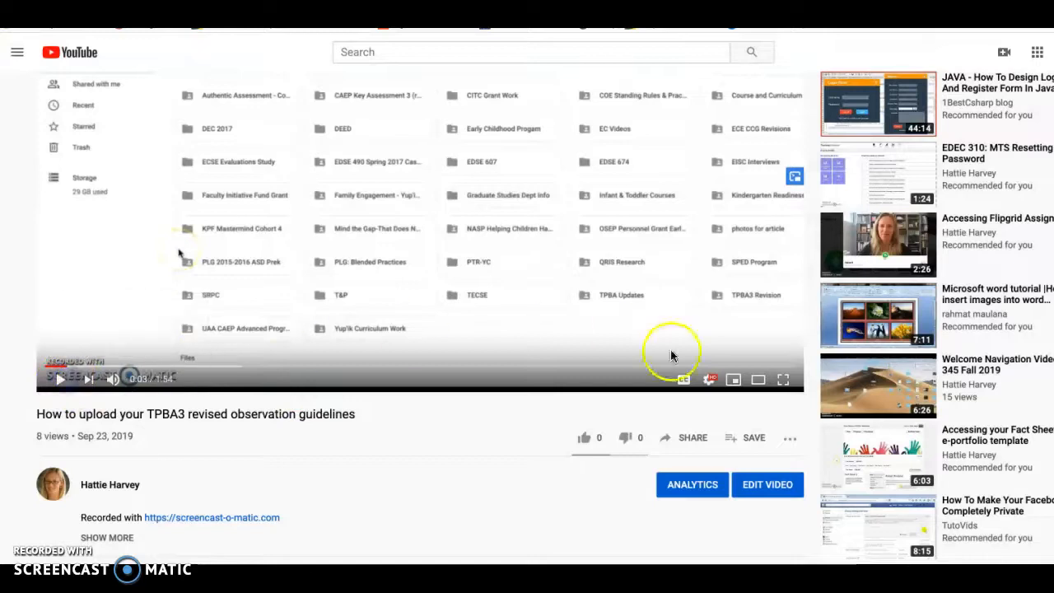
left_click(694, 442)
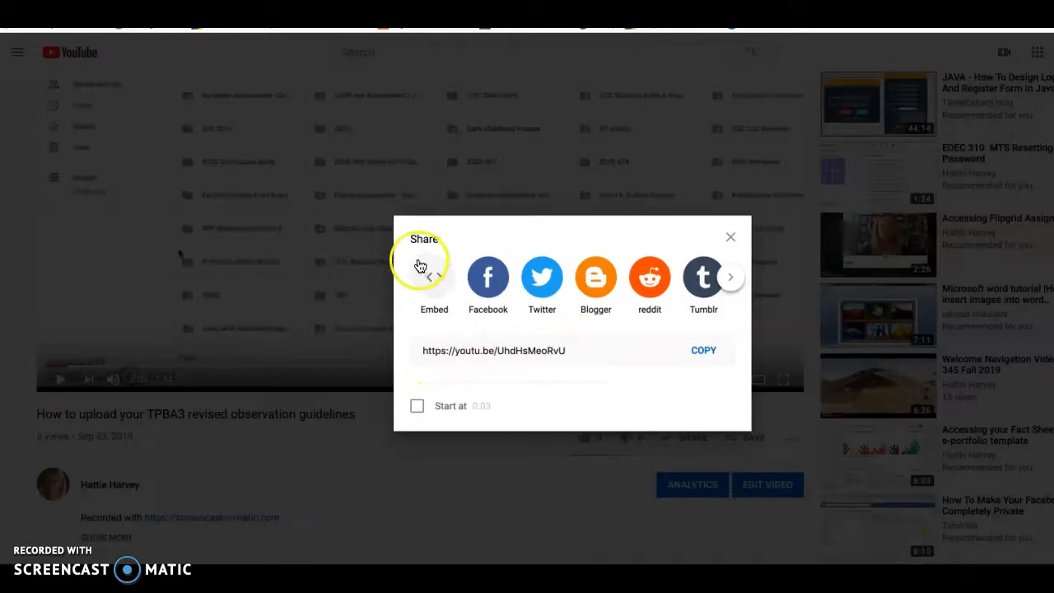
left_click(436, 281)
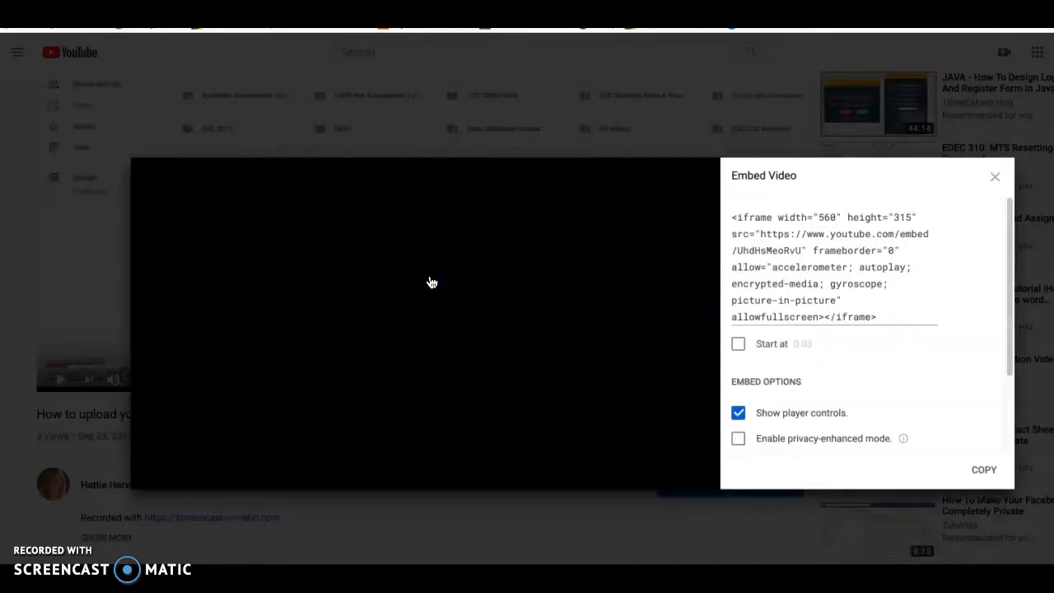
left_click_drag(883, 316, 726, 216)
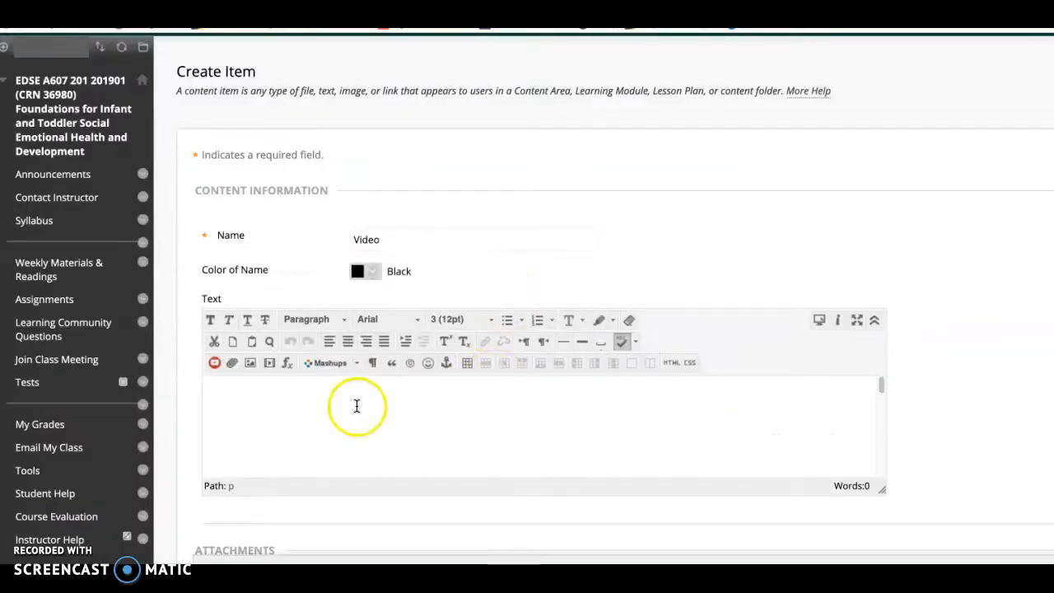
- Switch back to the Blackboard item being created and insert the copied iframe embed code into its text as HTML source
left_click(357, 405)
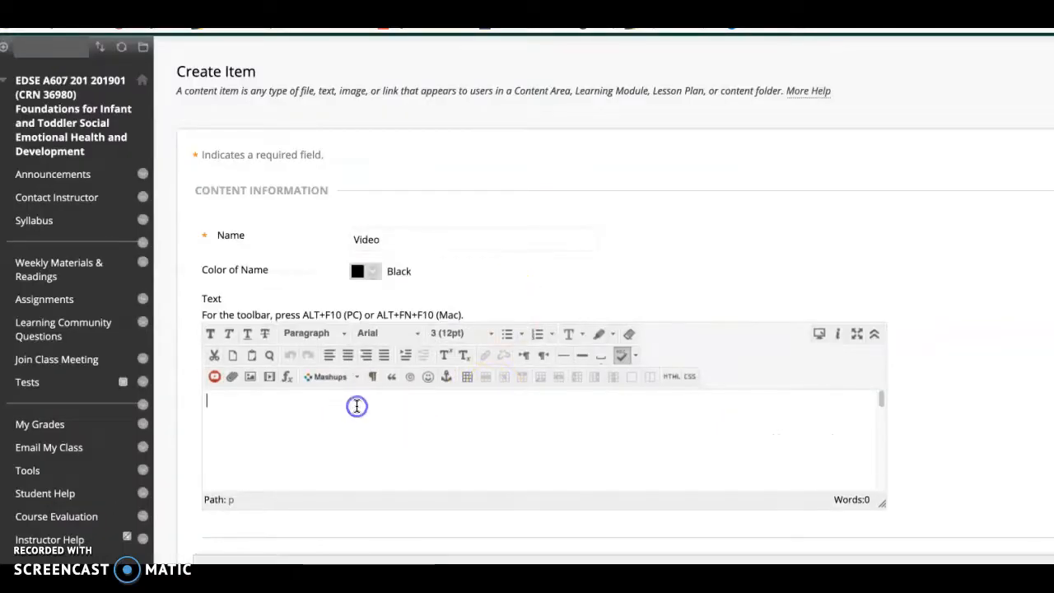
left_click(671, 379)
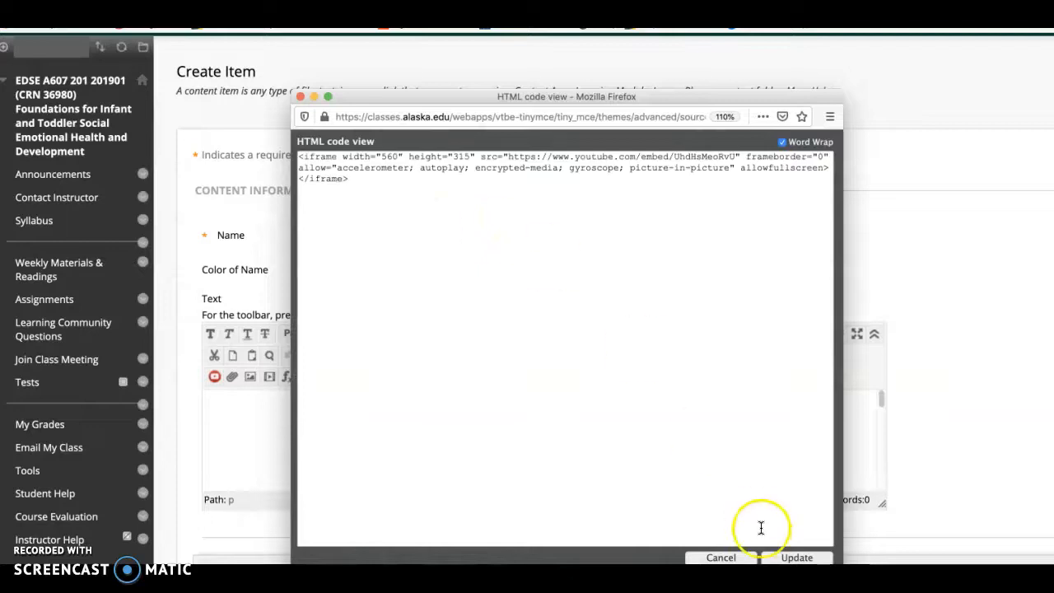
left_click(792, 558)
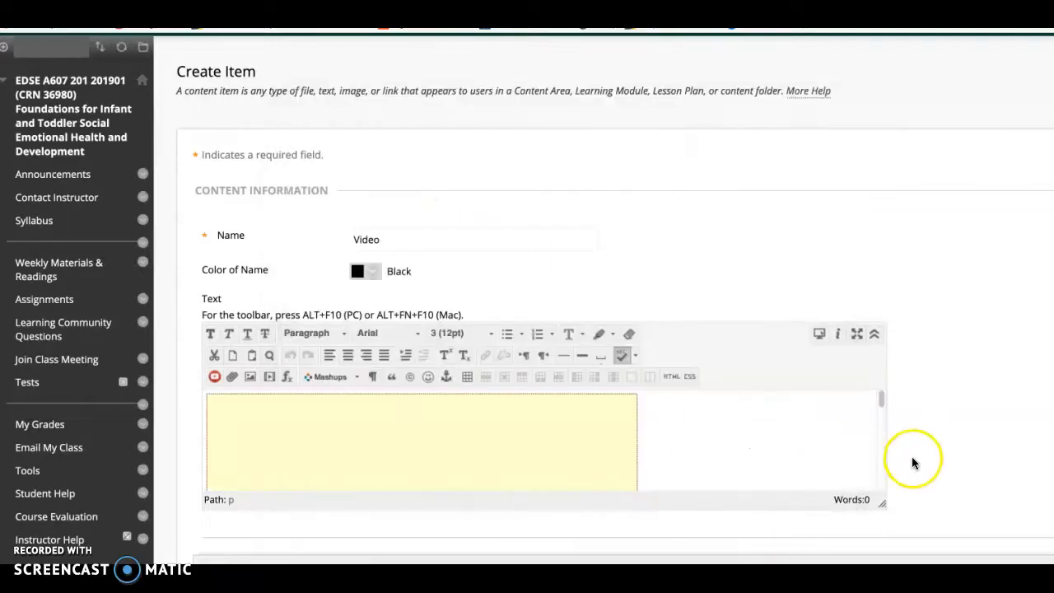
- Submit the Video item and briefly play its embedded video in the course's content list to test it
scroll(912, 457, "down", 3)
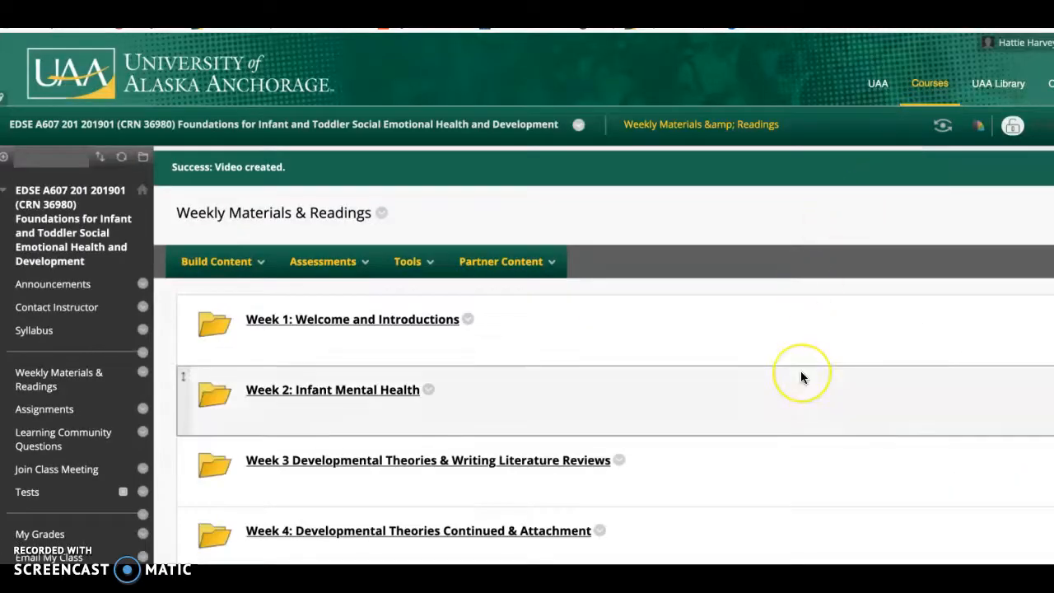
scroll(802, 376, "down", 15)
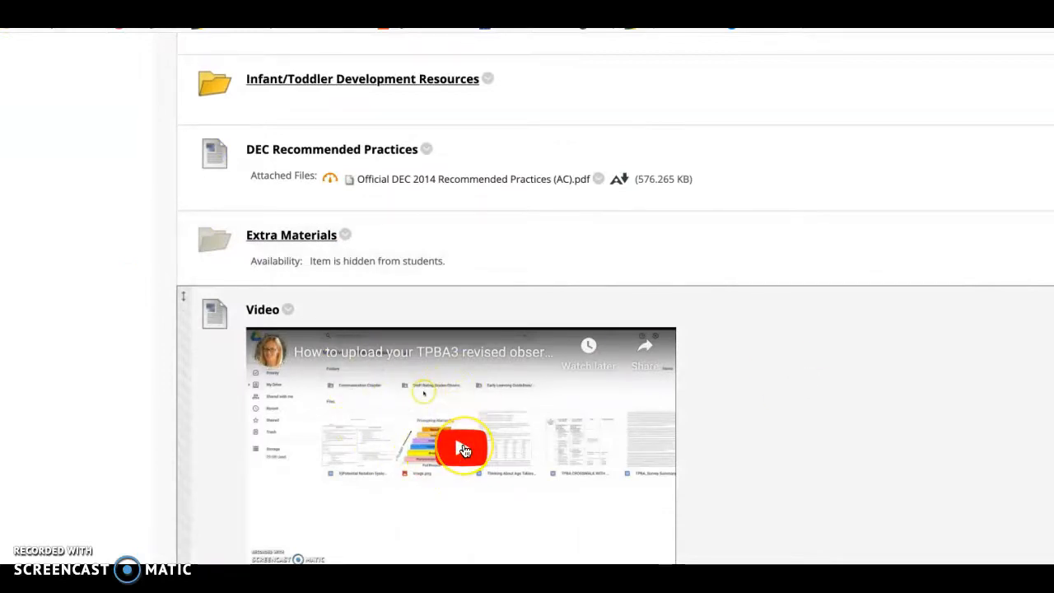
left_click(461, 452)
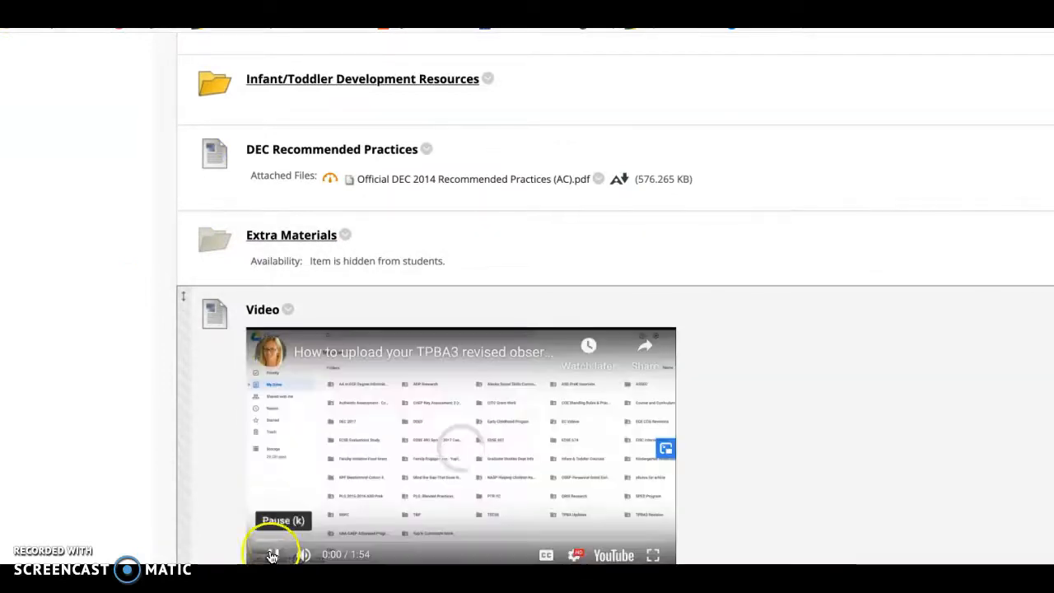
left_click(275, 556)
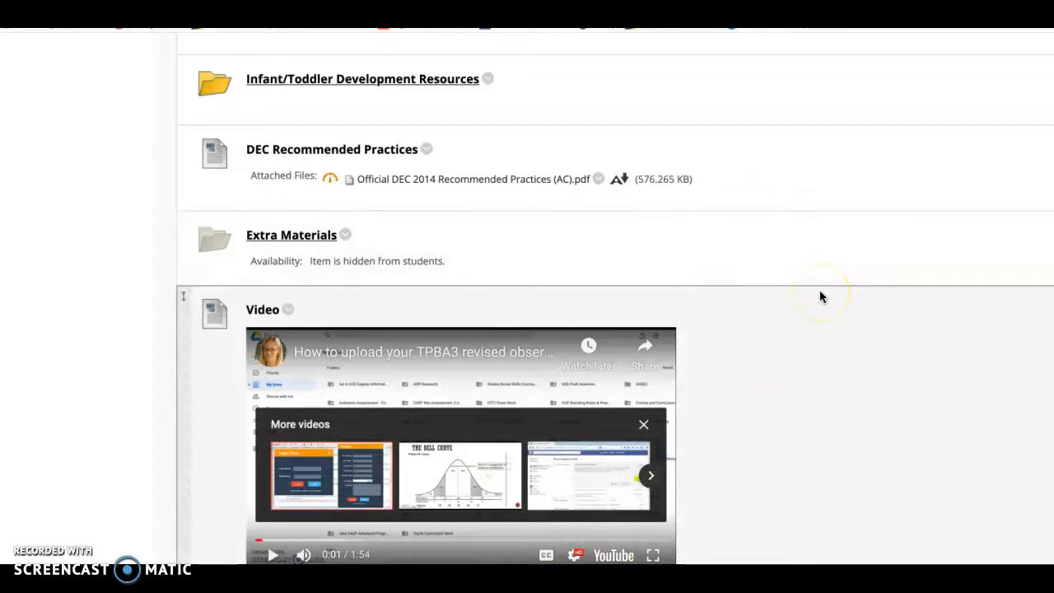
- Delete the Video item from the Weekly Materials & Readings area
scroll(820, 297, "up", 3)
scroll(791, 297, "down", 1)
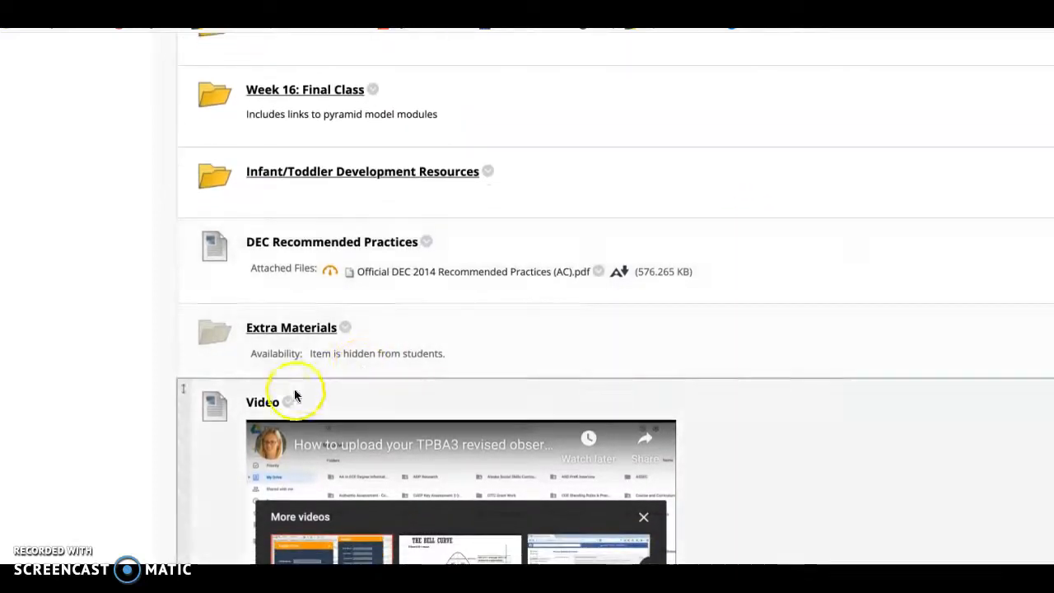
left_click(289, 401)
left_click(302, 381)
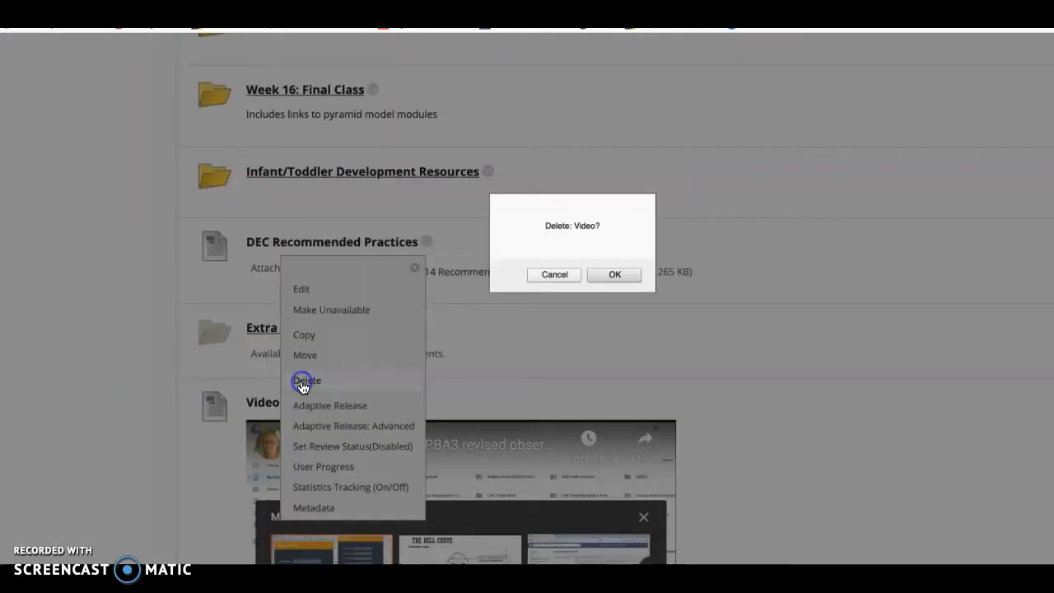
left_click(615, 274)
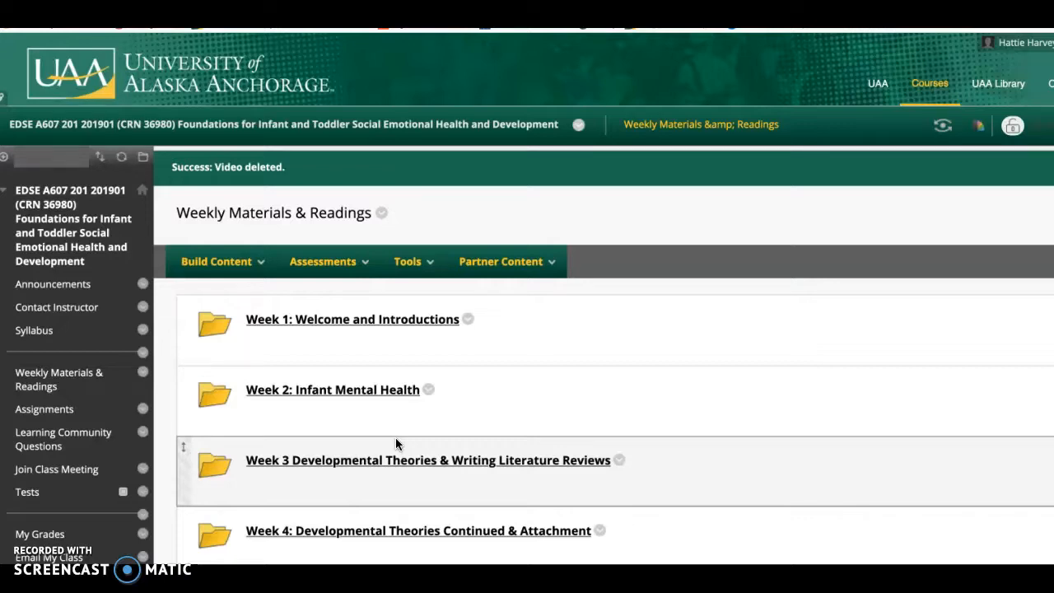
left_click(294, 459)
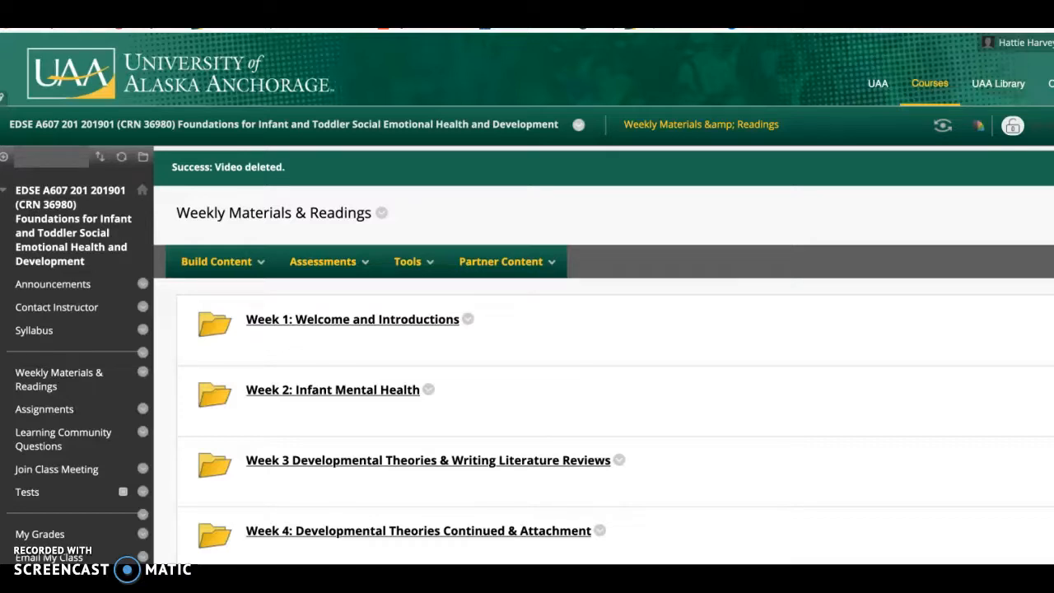
scroll(146, 432, "down", 5)
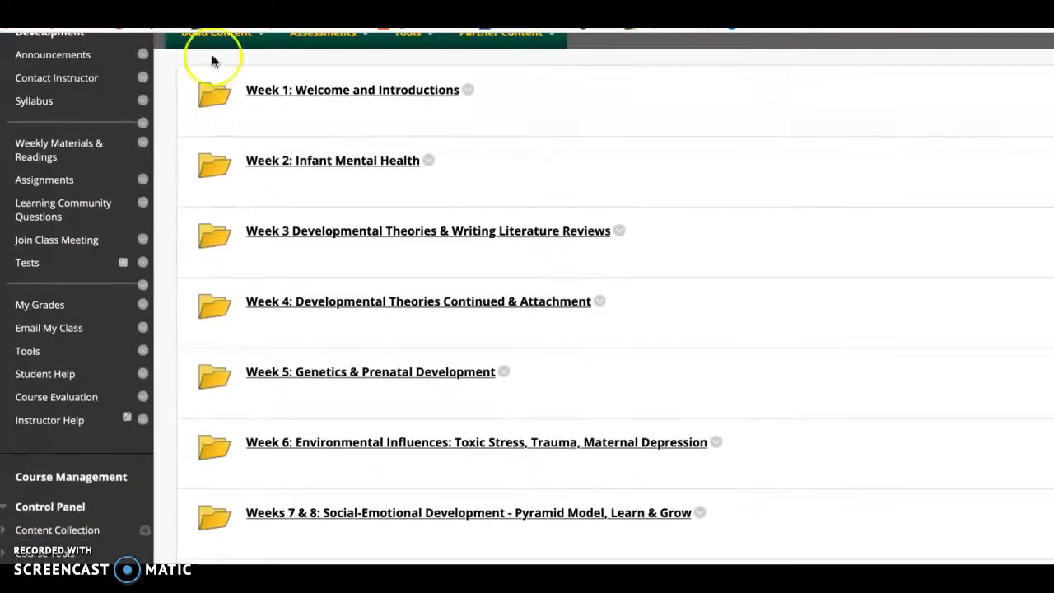